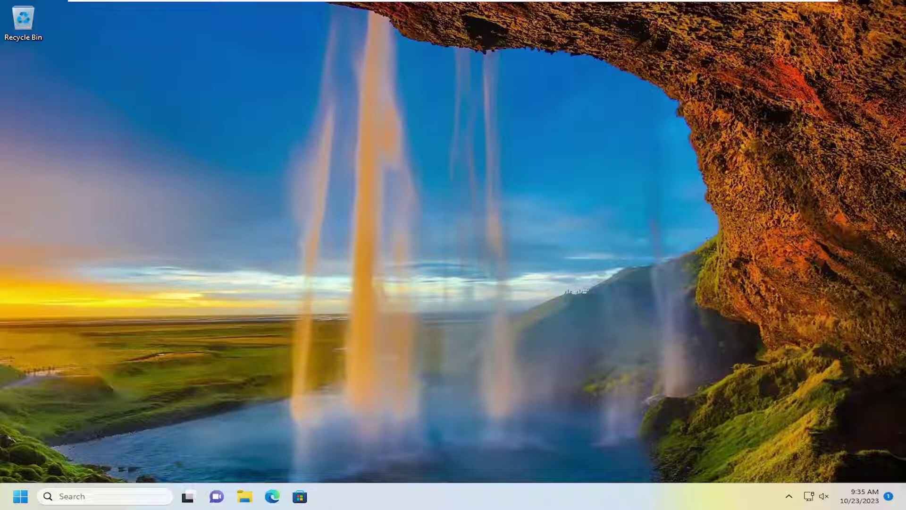
Step: Launch Registry Editor as administrator from Start search and accept the UAC prompt
click(101, 496)
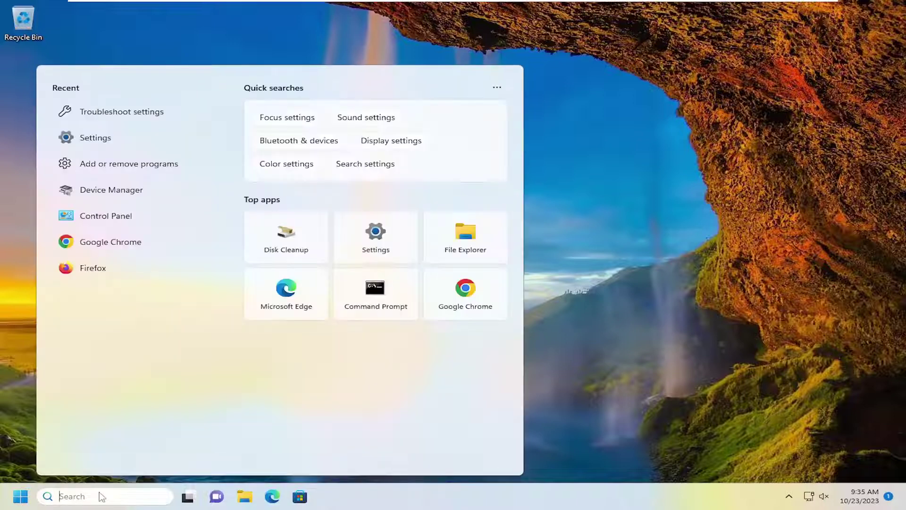
text(regedit)
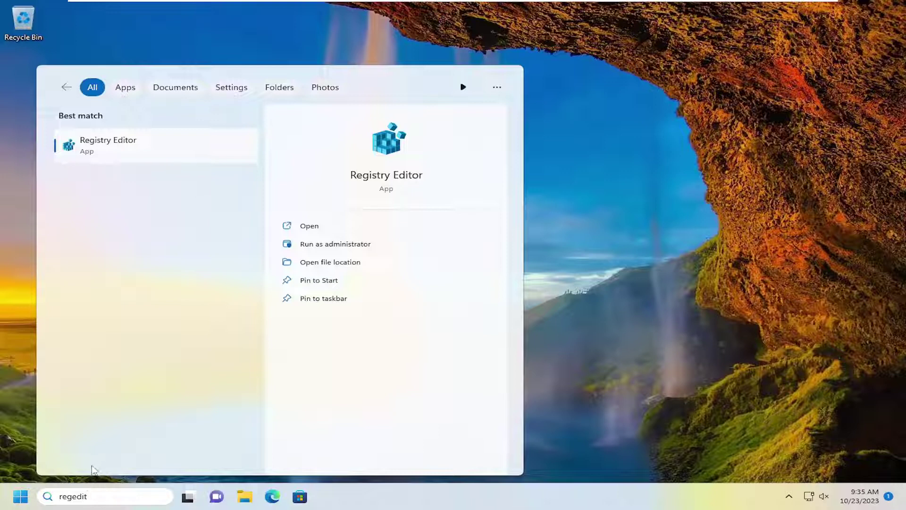
right_click(110, 146)
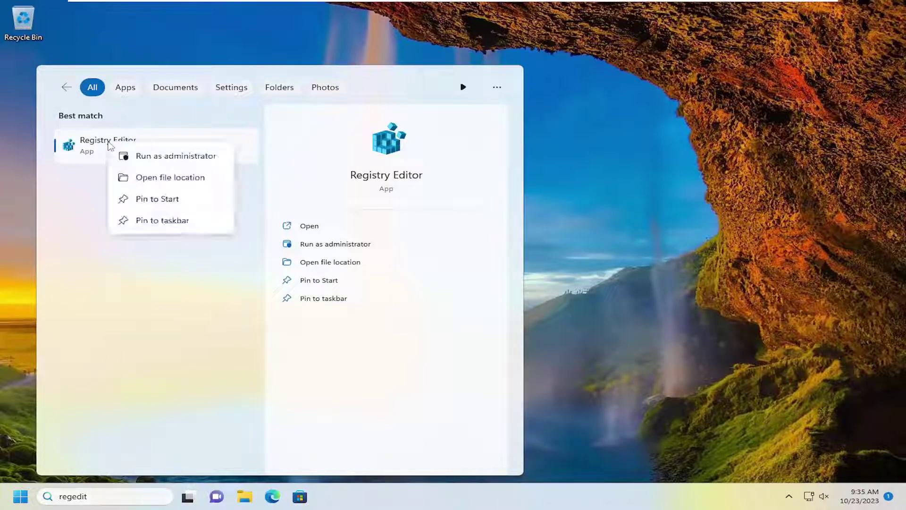
click(170, 156)
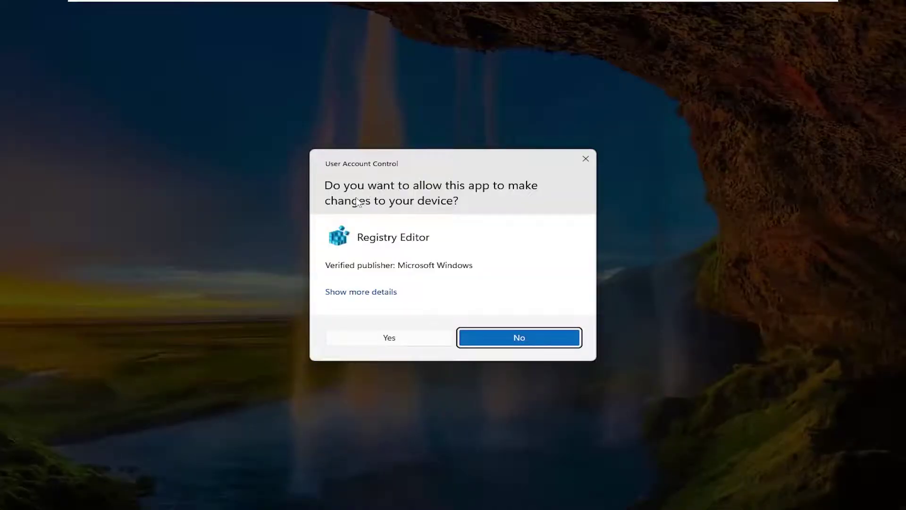
click(384, 340)
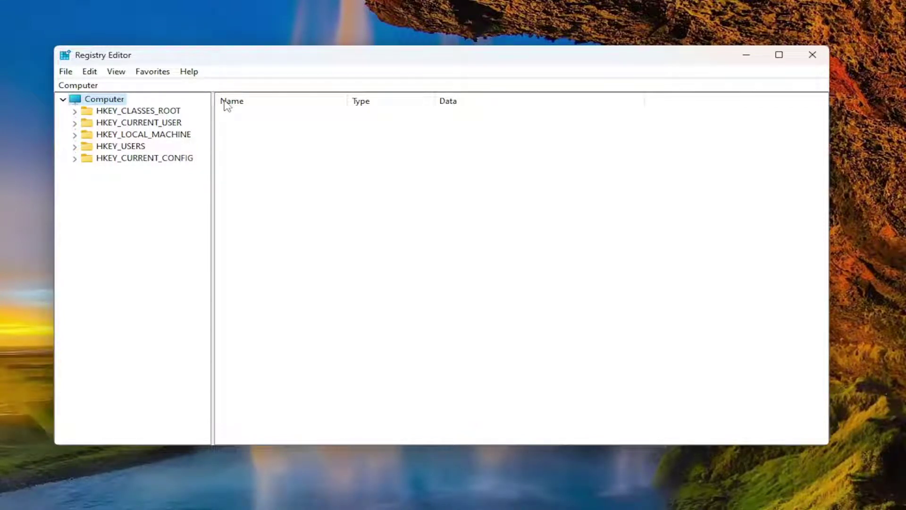
click(66, 74)
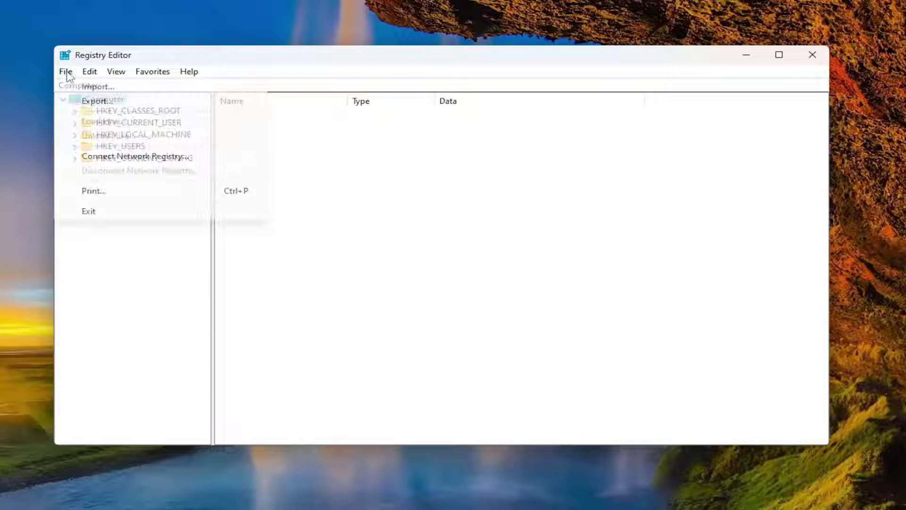
click(85, 104)
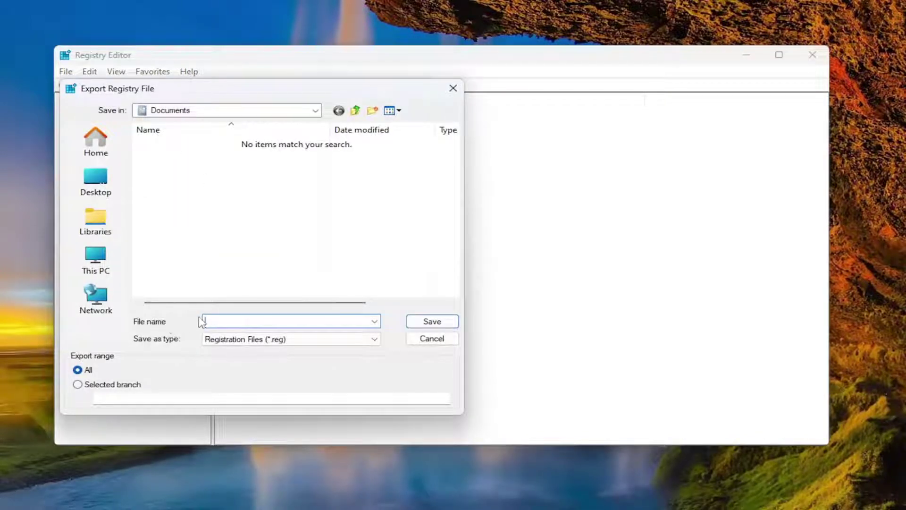
click(86, 371)
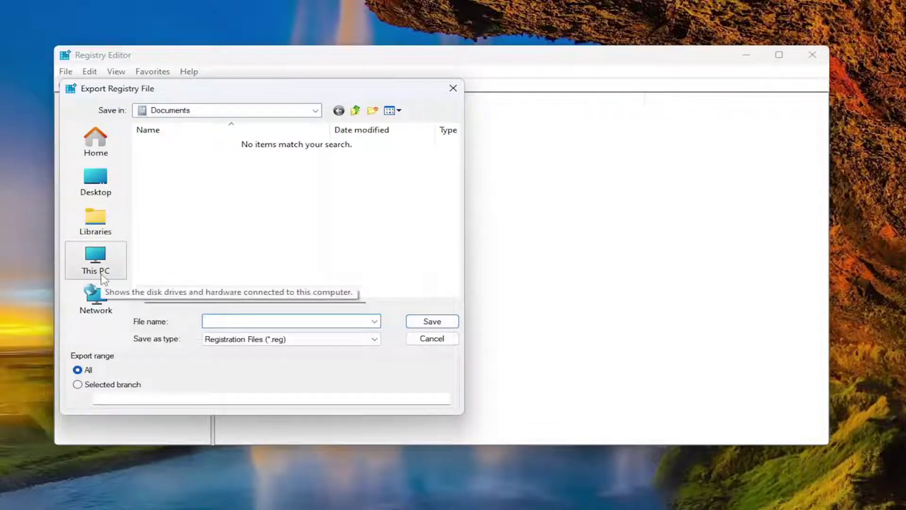
click(431, 338)
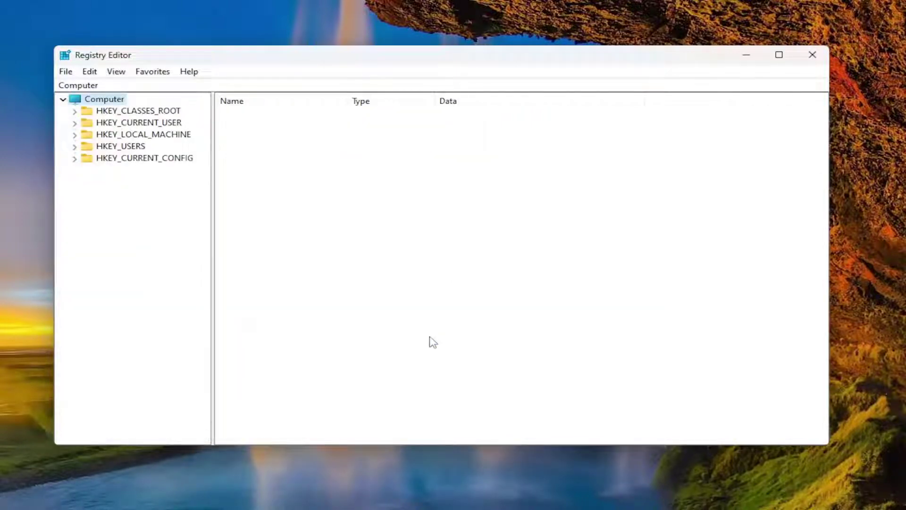
click(65, 72)
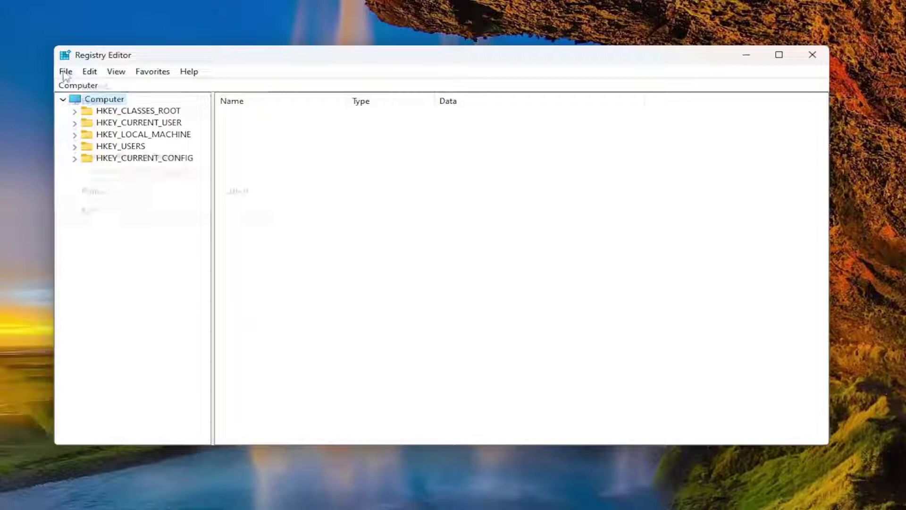
click(93, 86)
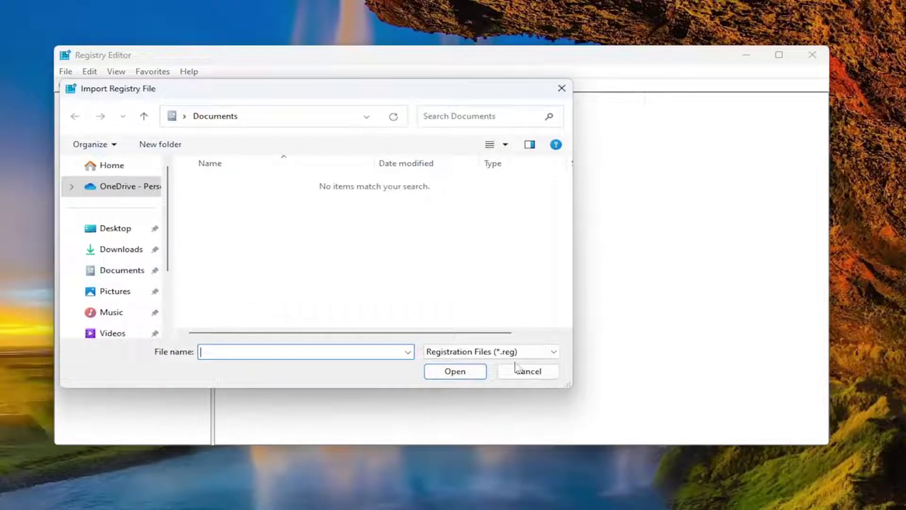
click(527, 372)
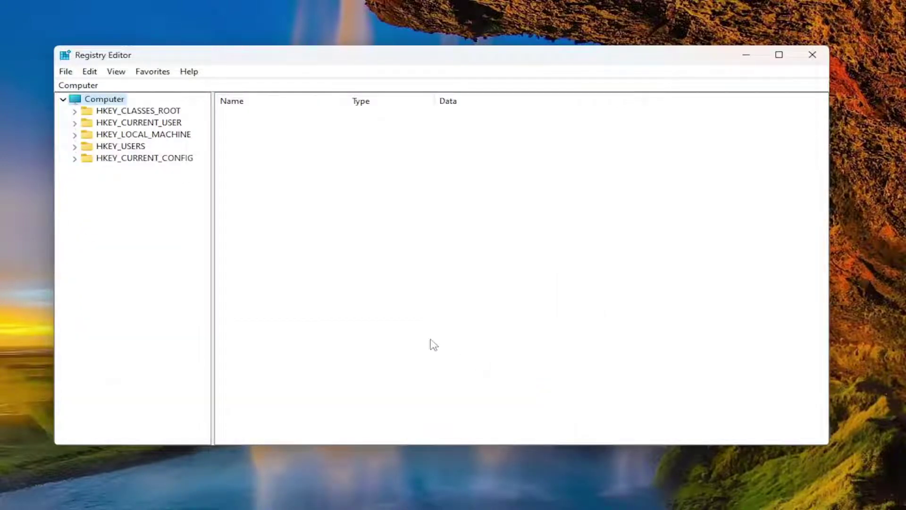
Step: Expand HKEY_LOCAL_MACHINE\SYSTEM\CurrentControlSet\Control\Print in the key tree
click(163, 136)
double_click(161, 138)
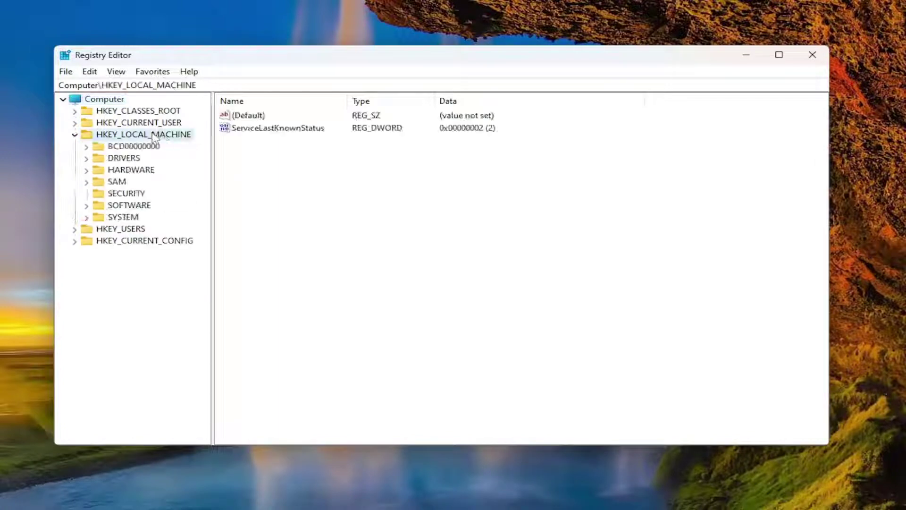
double_click(111, 217)
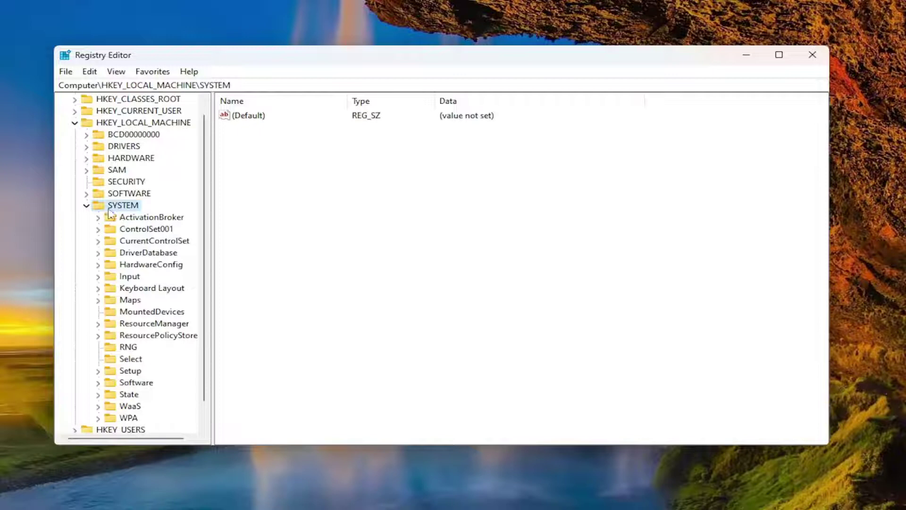
double_click(147, 243)
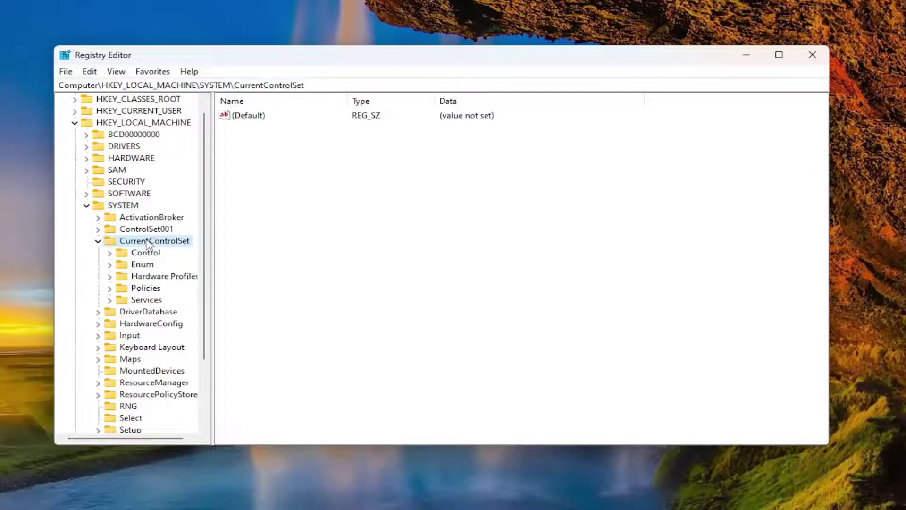
double_click(133, 255)
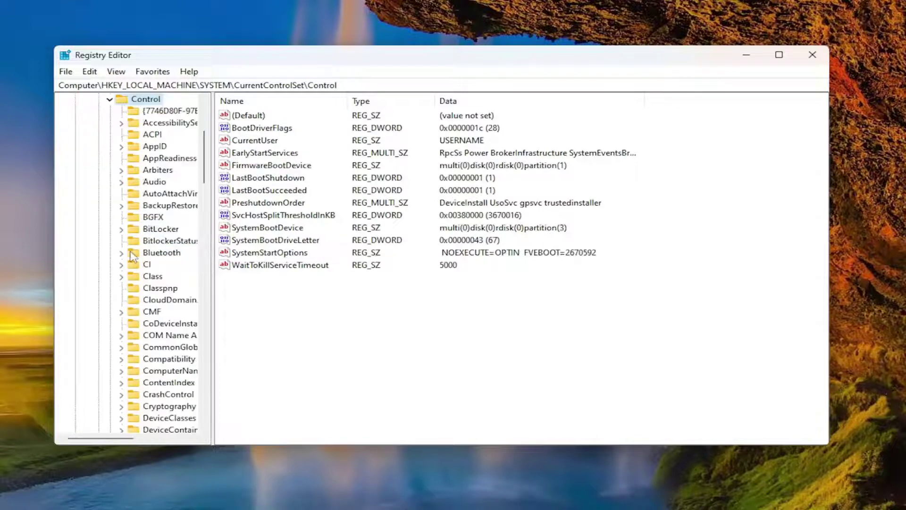
text(print)
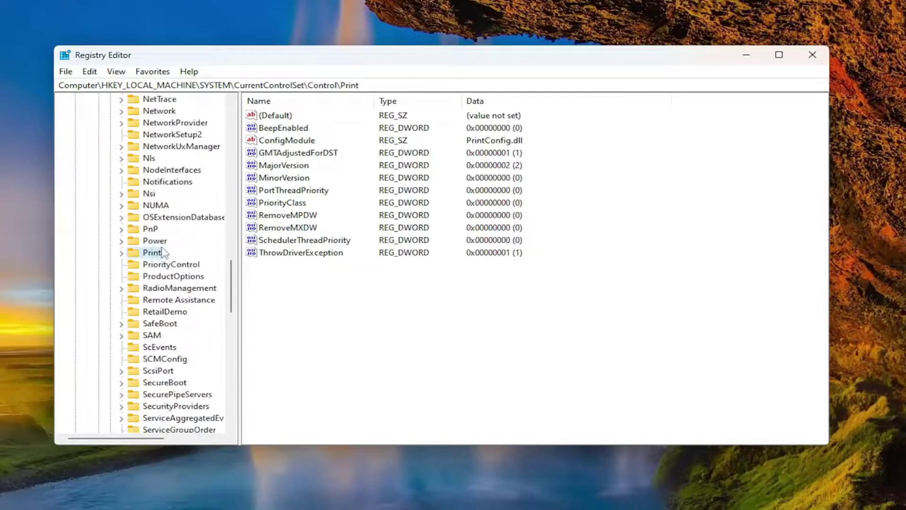
double_click(150, 254)
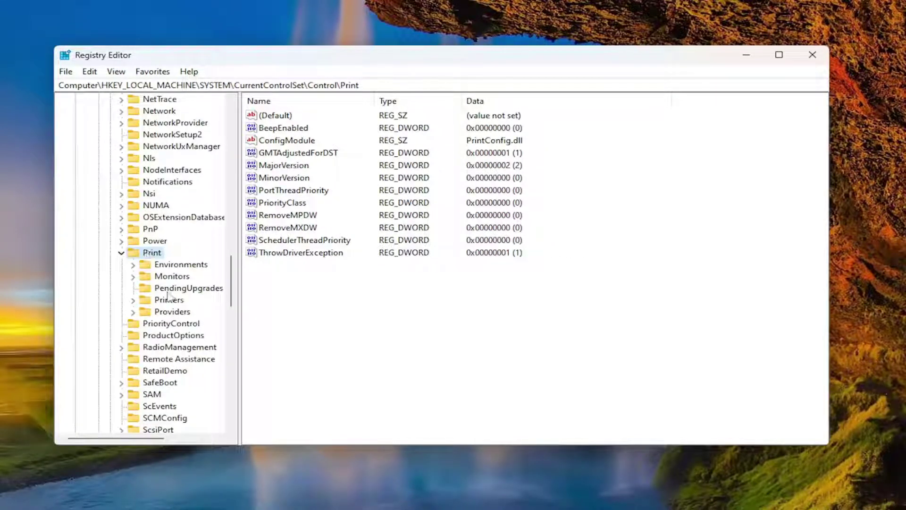
Step: Continue through Environments\Windows x64\Drivers and select the Version-3 key
double_click(181, 265)
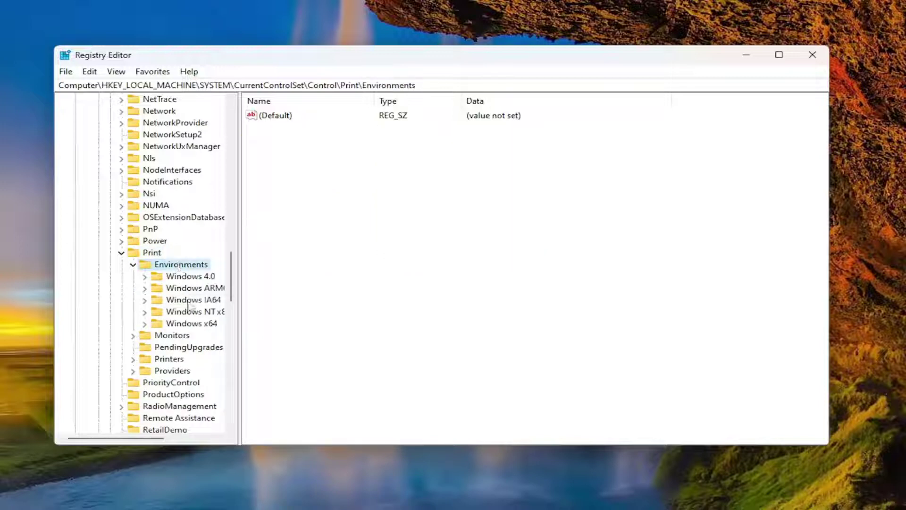
double_click(209, 324)
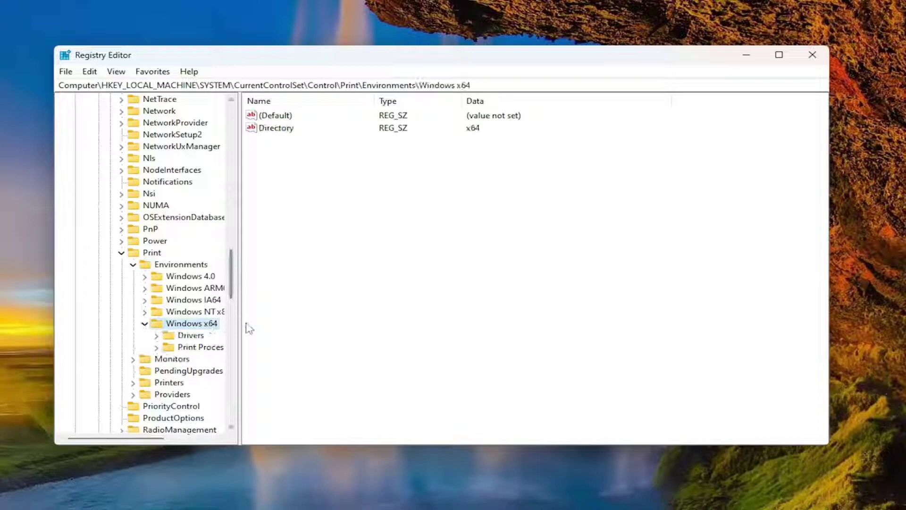
drag(239, 321, 277, 322)
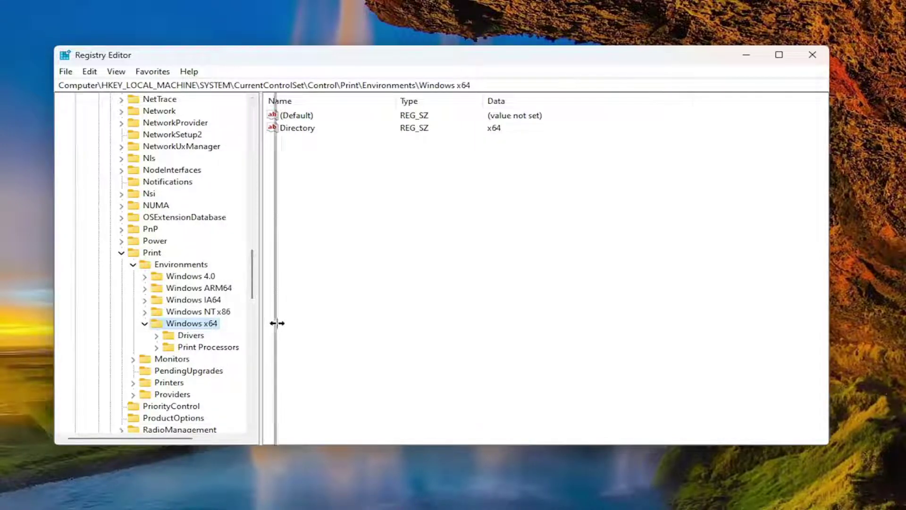
double_click(201, 337)
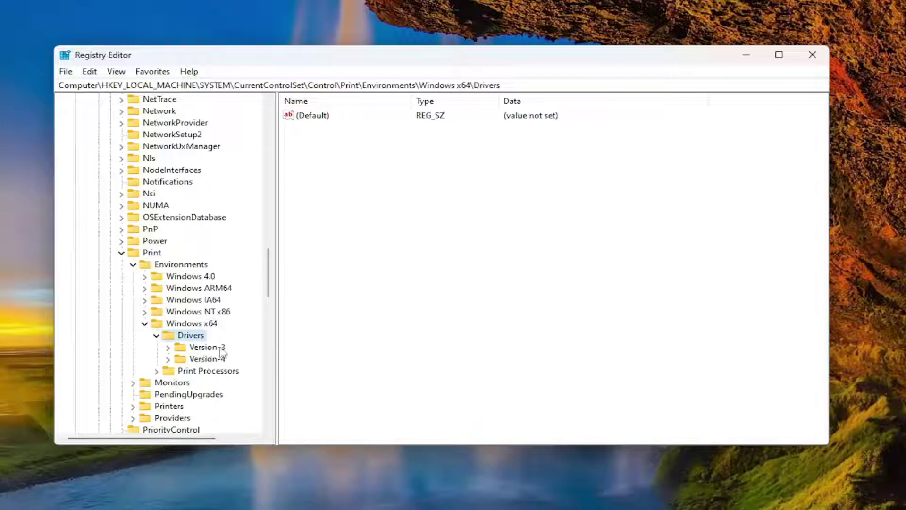
click(216, 348)
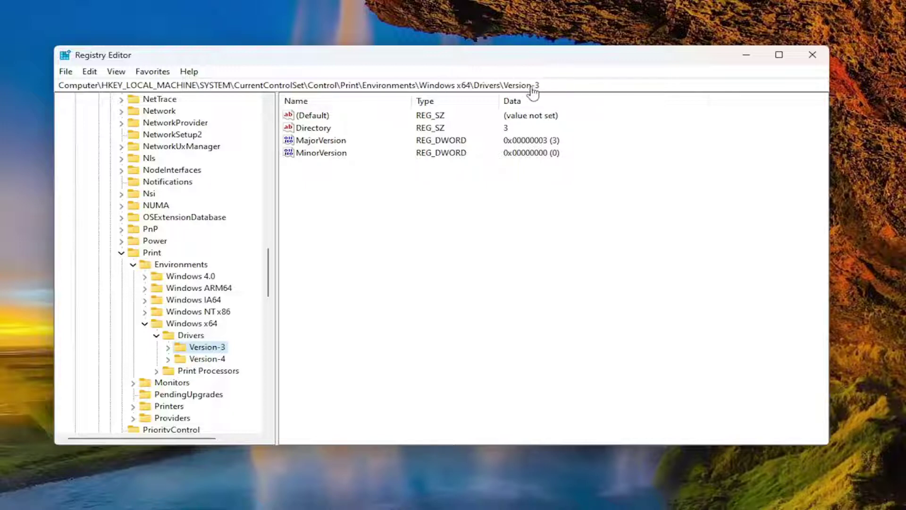
Step: Expand Version-3 and select the Microsoft enhanced Point and Print compatibility driver key
double_click(212, 349)
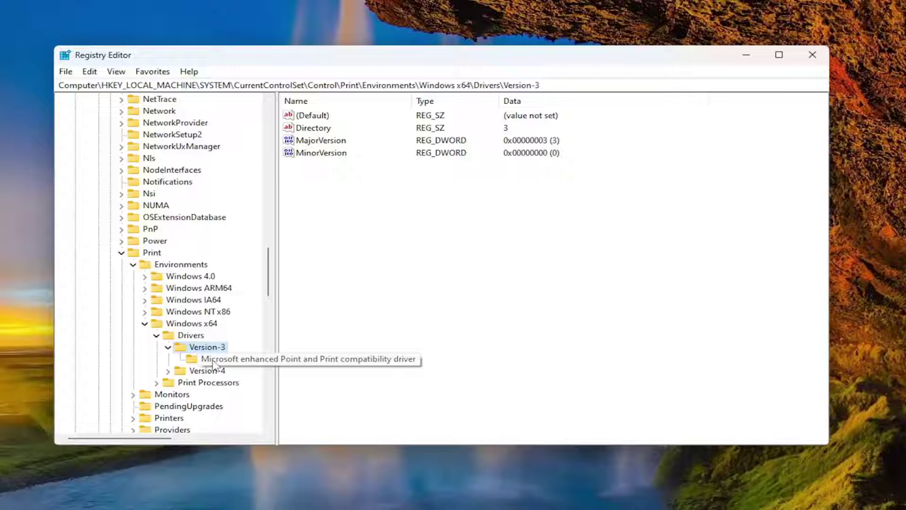
click(212, 361)
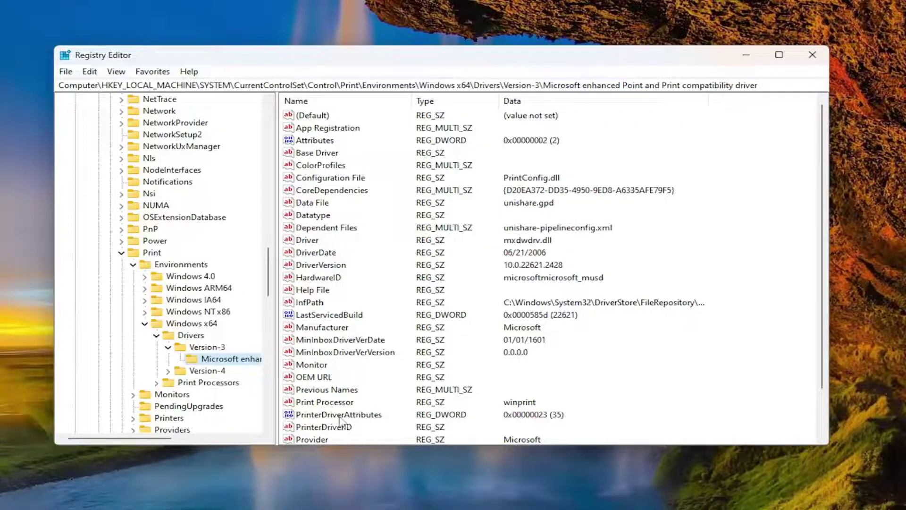
Step: Change the PrinterDriverAttributes DWORD value from 23 (35) to 1 and confirm
double_click(340, 417)
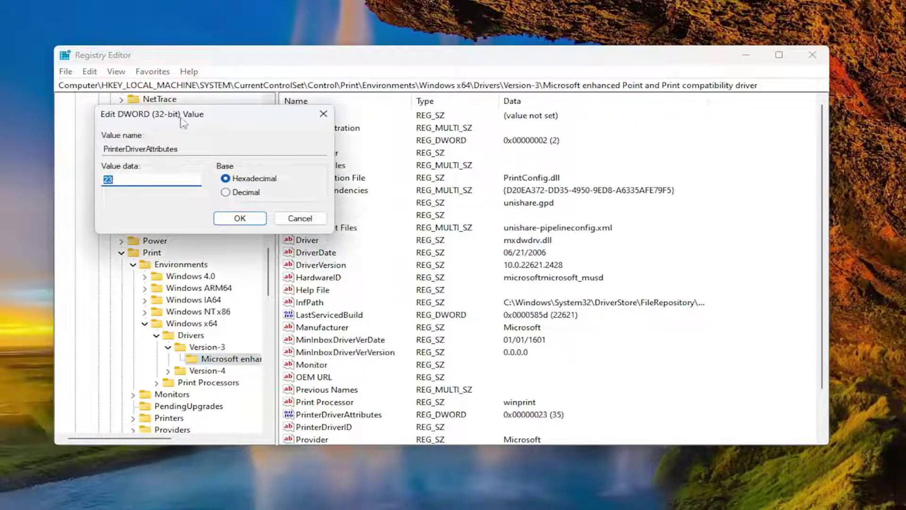
drag(182, 122, 438, 155)
text(1)
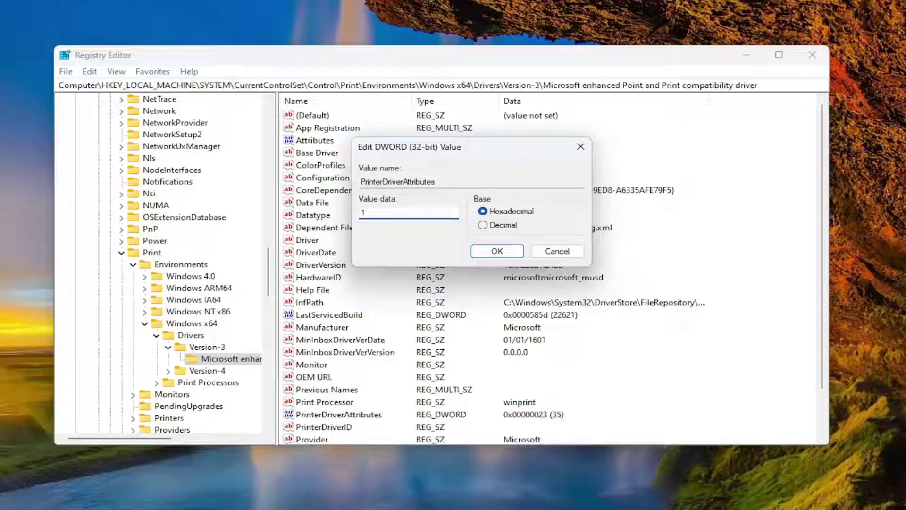
click(497, 251)
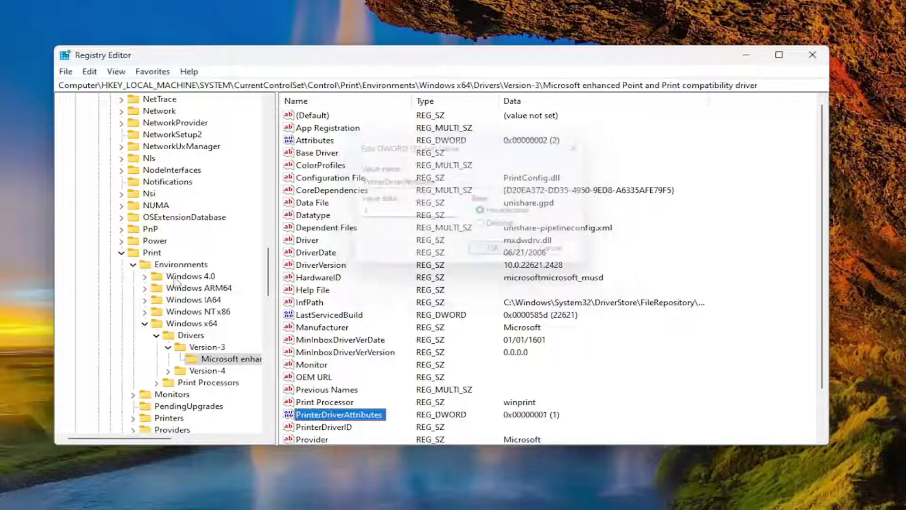
click(167, 347)
Step: Collapse the registry tree back to HKEY_LOCAL_MACHINE, close Registry Editor and bring up the Start quick-link menu
click(145, 322)
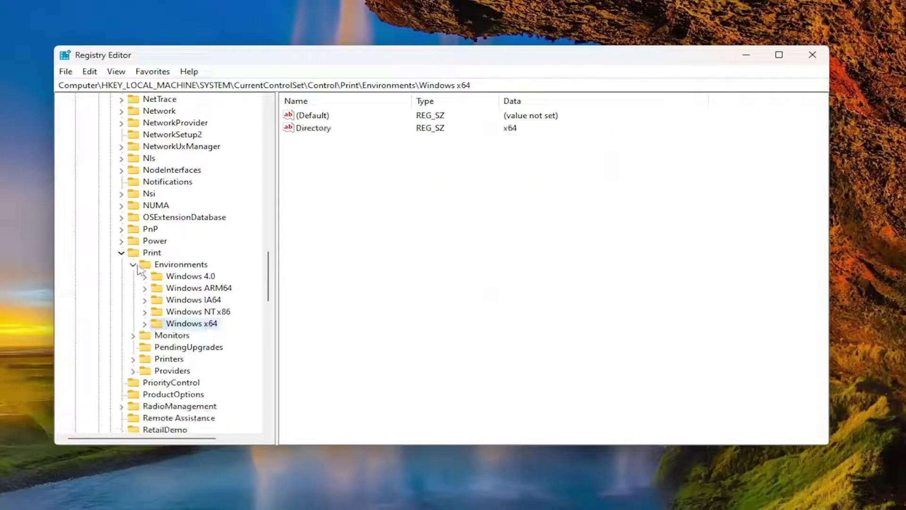
click(133, 264)
scroll(117, 241, up, 5)
scroll(113, 227, up, 10)
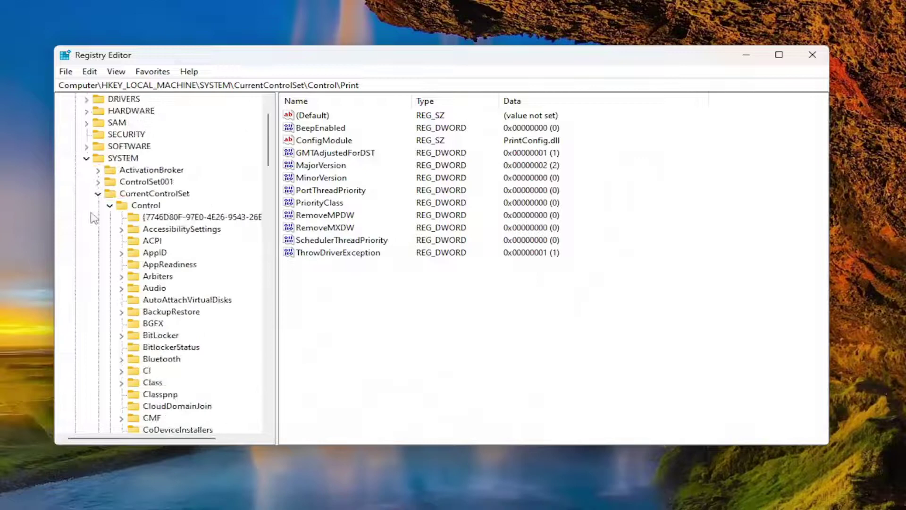
scroll(110, 212, up, 8)
click(109, 205)
click(85, 192)
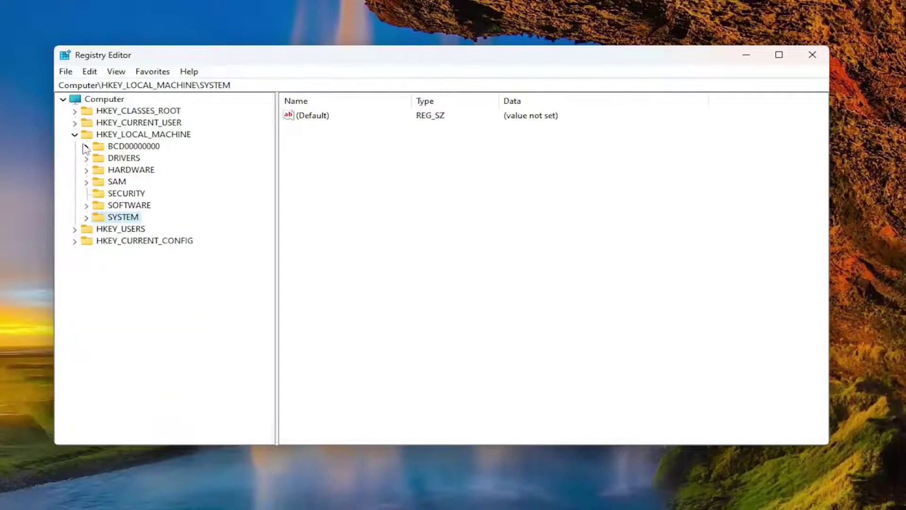
click(75, 133)
key(alt+F4)
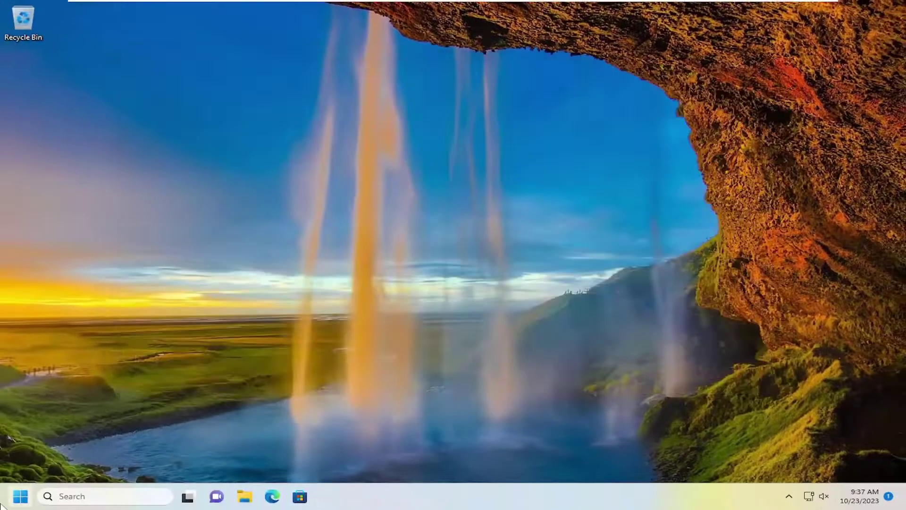
right_click(20, 496)
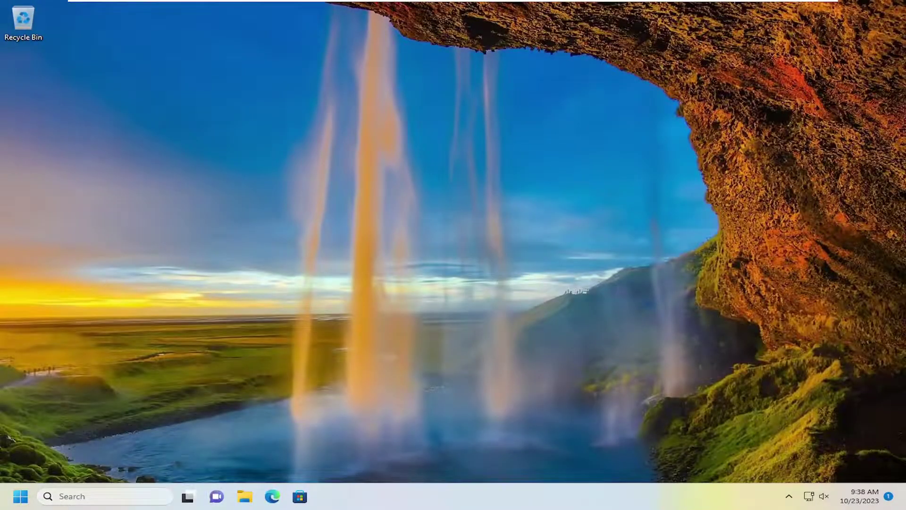
Step: Find and launch the Services console from taskbar search and focus the services list
click(107, 495)
text(servicesvices)
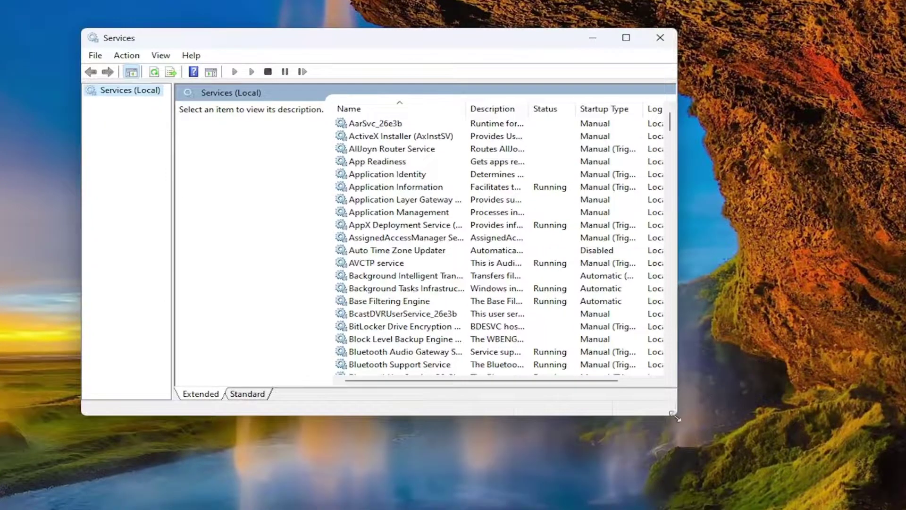
drag(676, 418, 778, 458)
click(390, 301)
scroll(388, 296, down, 4)
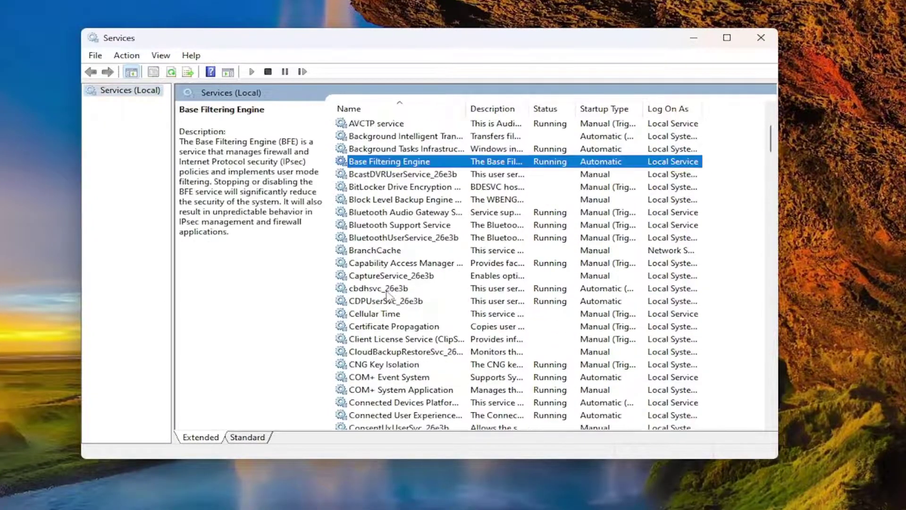
scroll(388, 296, down, 10)
scroll(388, 296, down, 7)
scroll(388, 296, down, 10)
scroll(382, 297, down, 10)
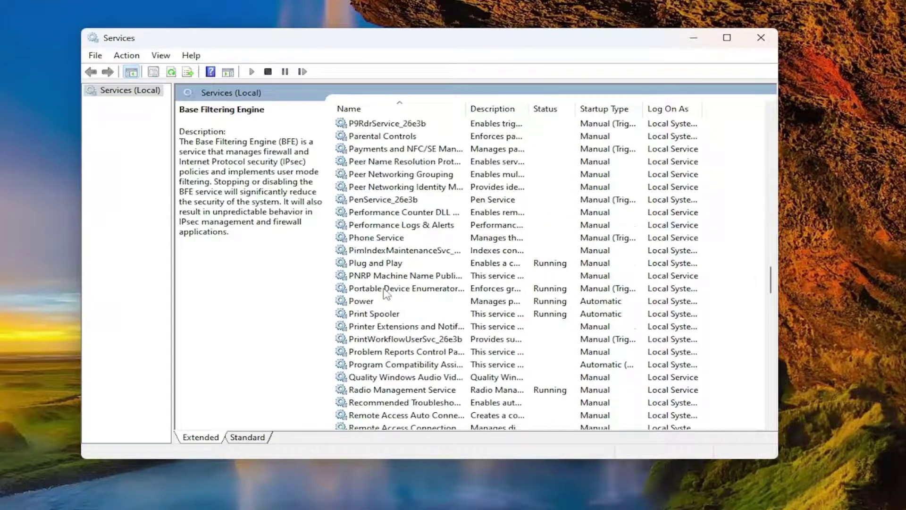
Step: Stop and restart the Print Spooler service from its properties, then close the dialog with OK
double_click(373, 314)
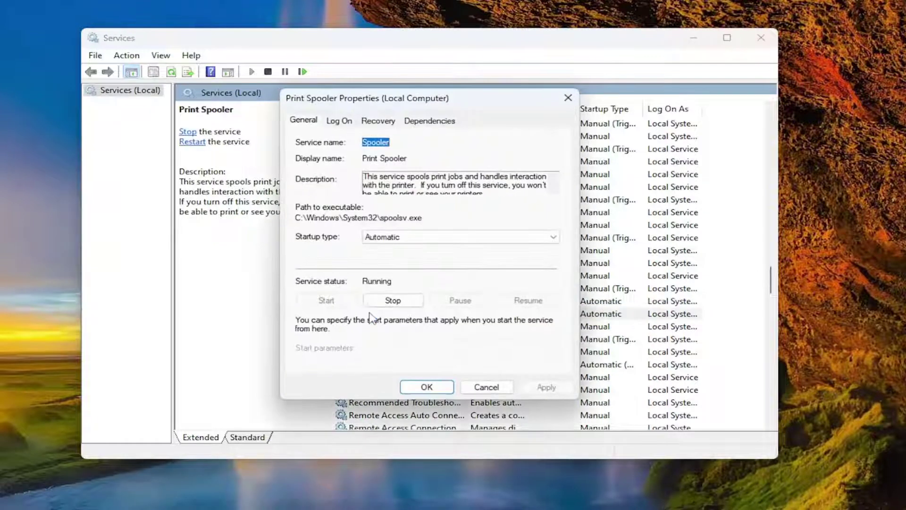
click(391, 298)
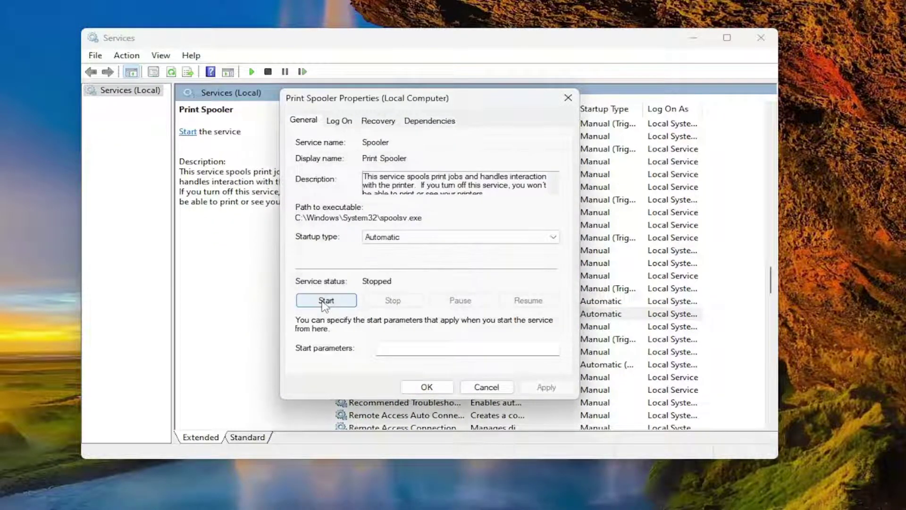
click(326, 301)
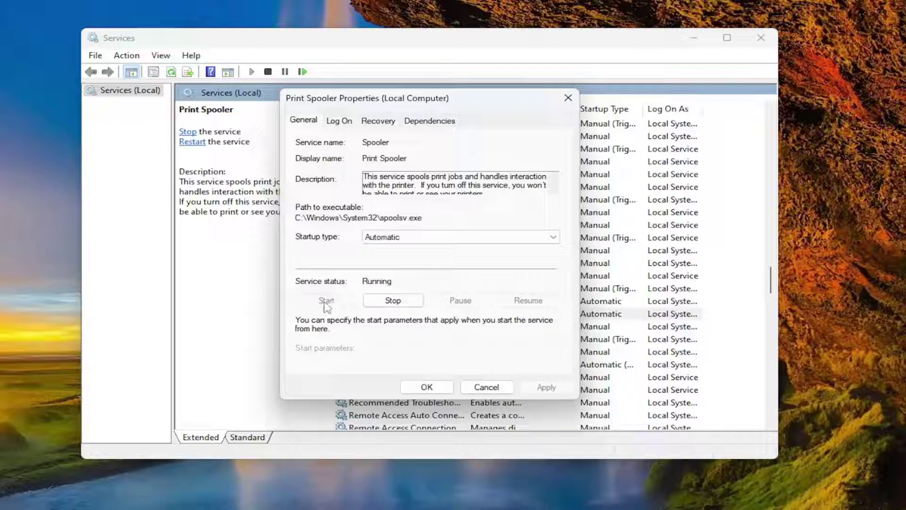
click(399, 239)
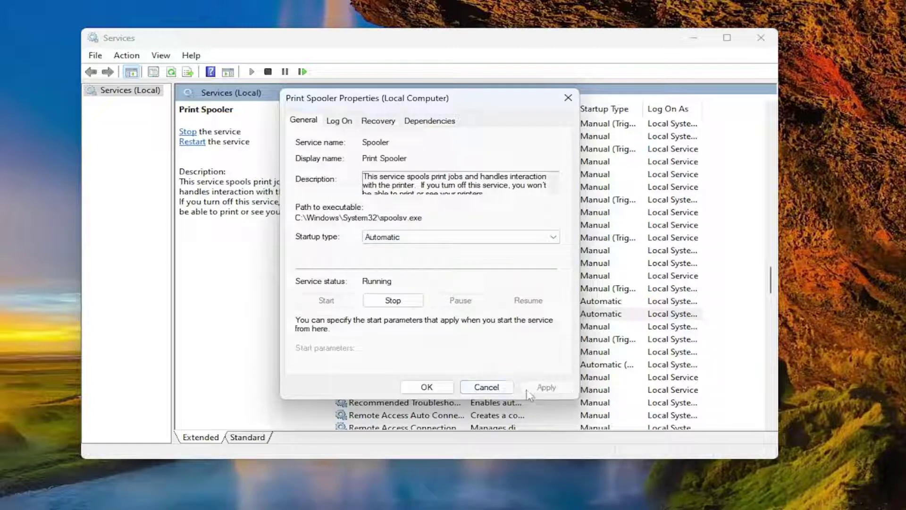
click(427, 387)
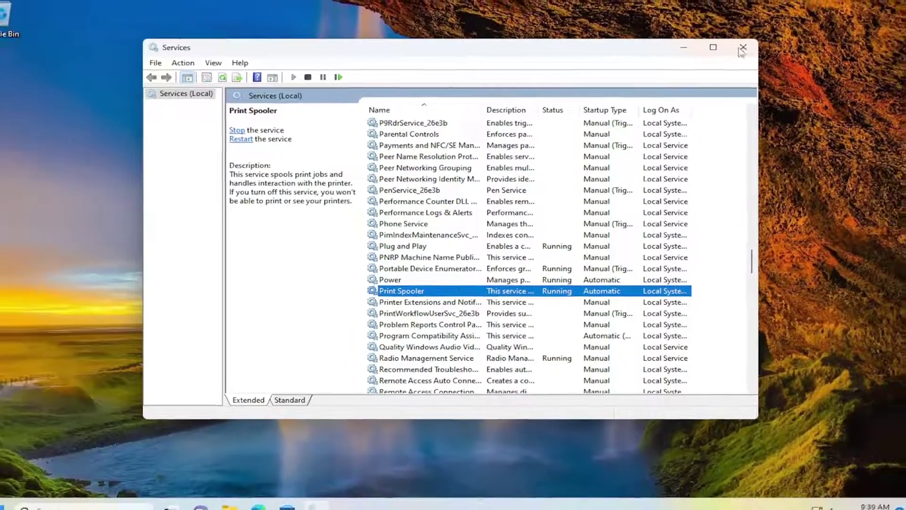
Step: Close the Services window to return to the desktop
click(729, 54)
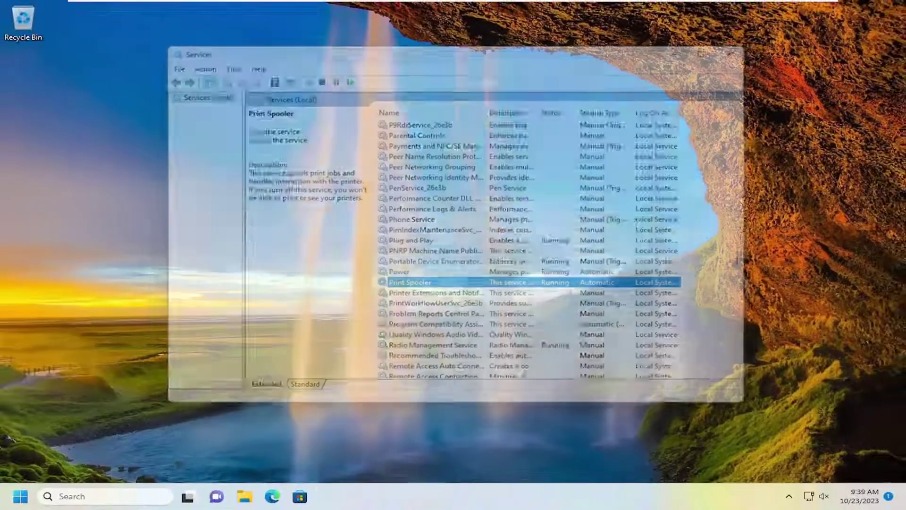